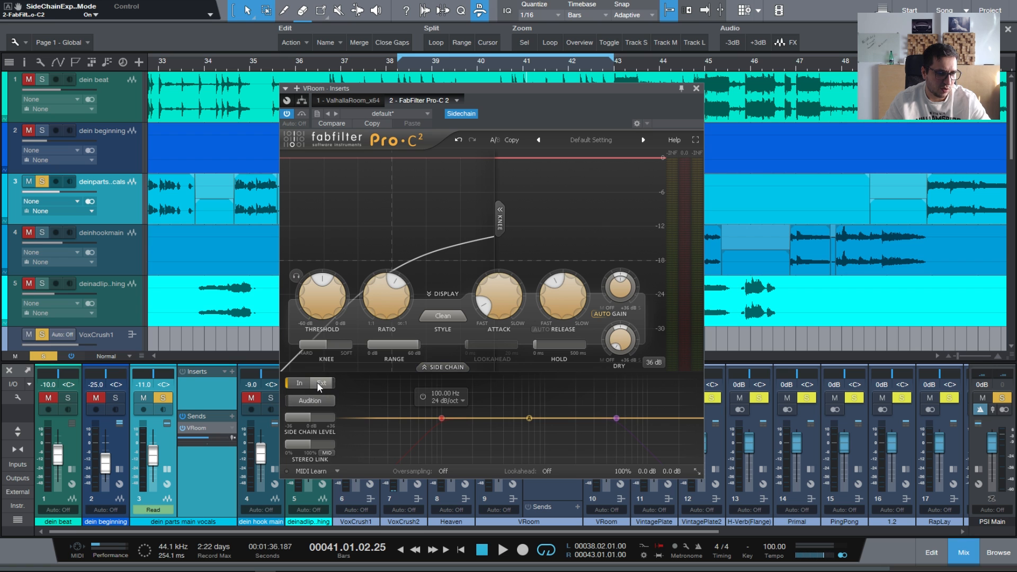
- Switch the Pro-C 2 side chain to external and add a send from dein parts main vocals to the VRoom Pro-C 2 side chain
click(331, 380)
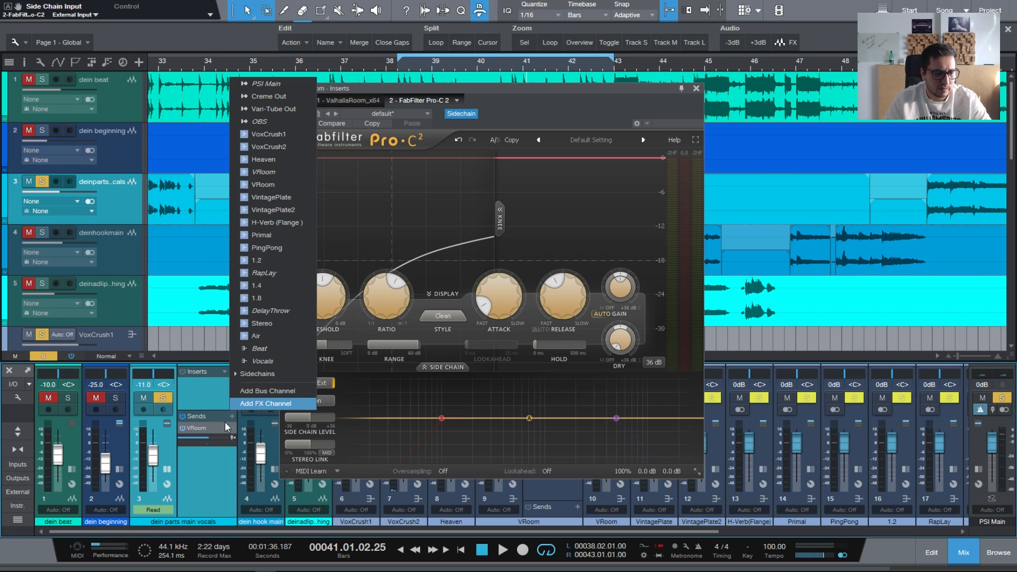
click(224, 422)
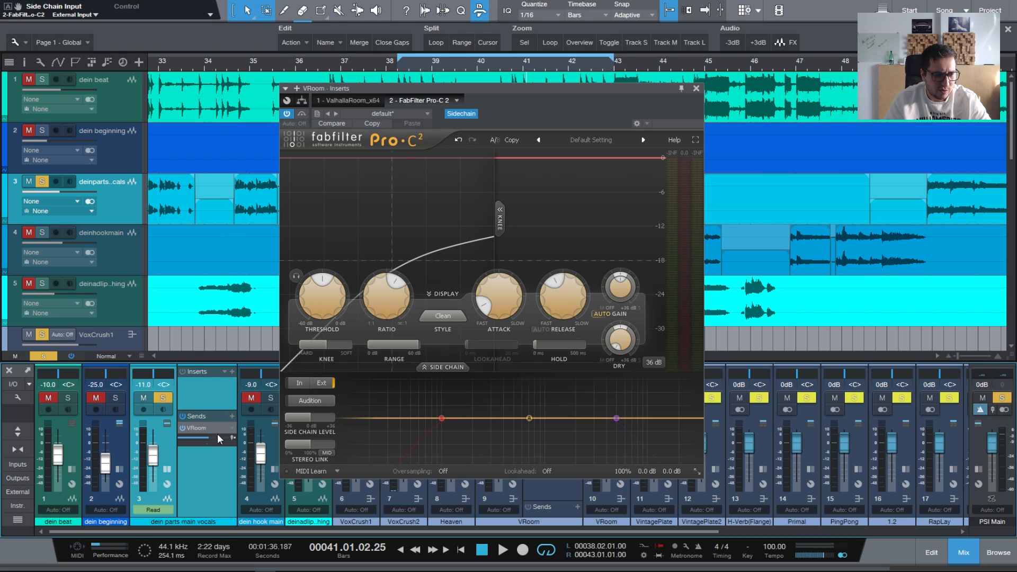
click(231, 416)
click(256, 374)
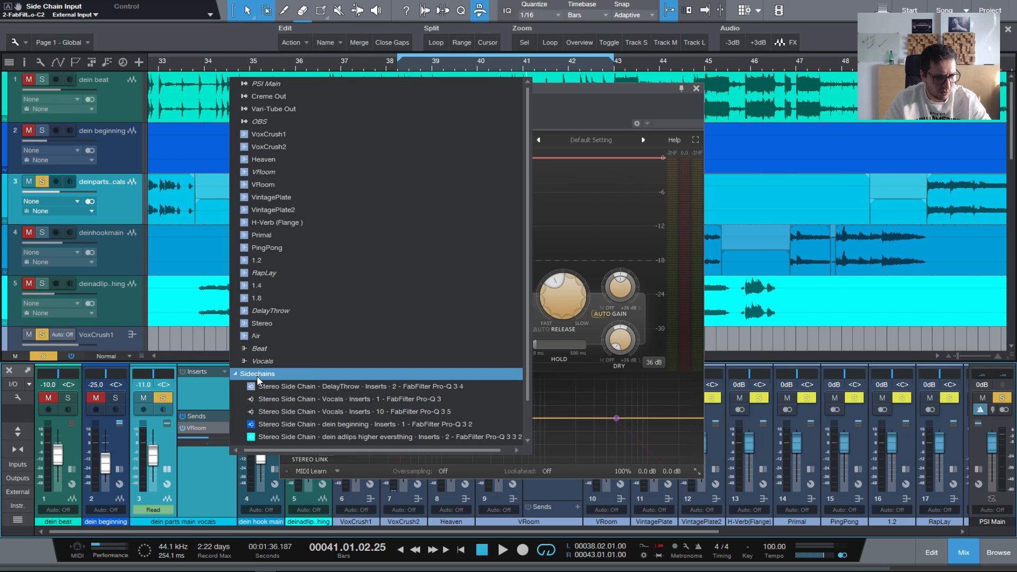
scroll(357, 411, down, 1)
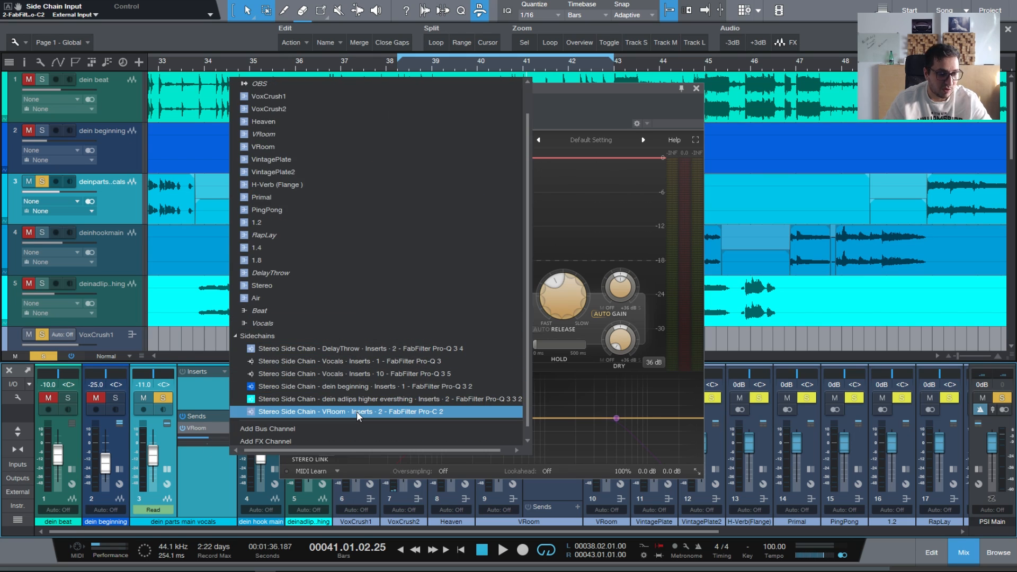
click(357, 411)
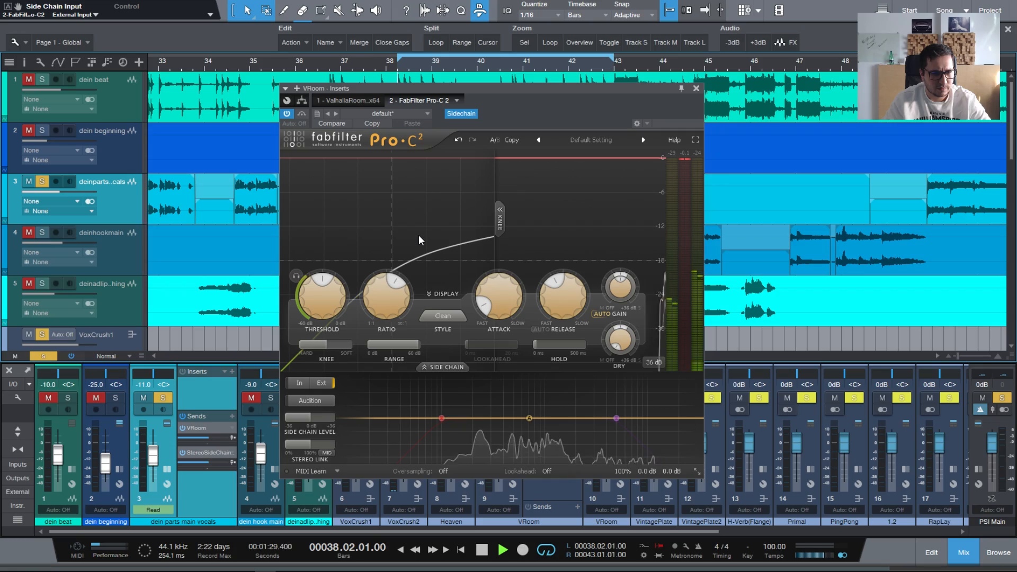
- Lower the compressor's threshold to -47.28 dB and turn off auto gain while playing the vocal loop
drag(332, 303, 307, 357)
click(602, 312)
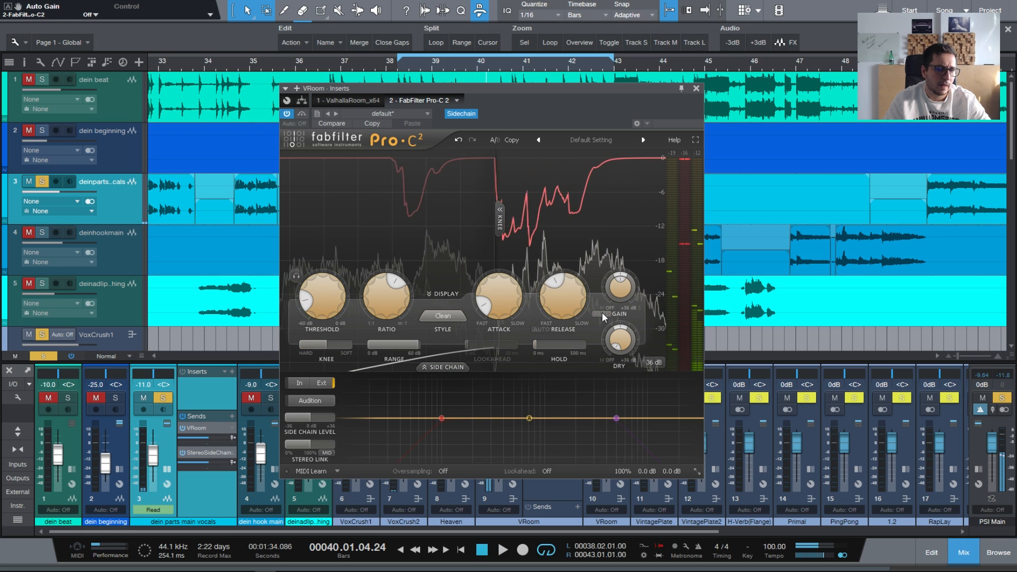
key(space)
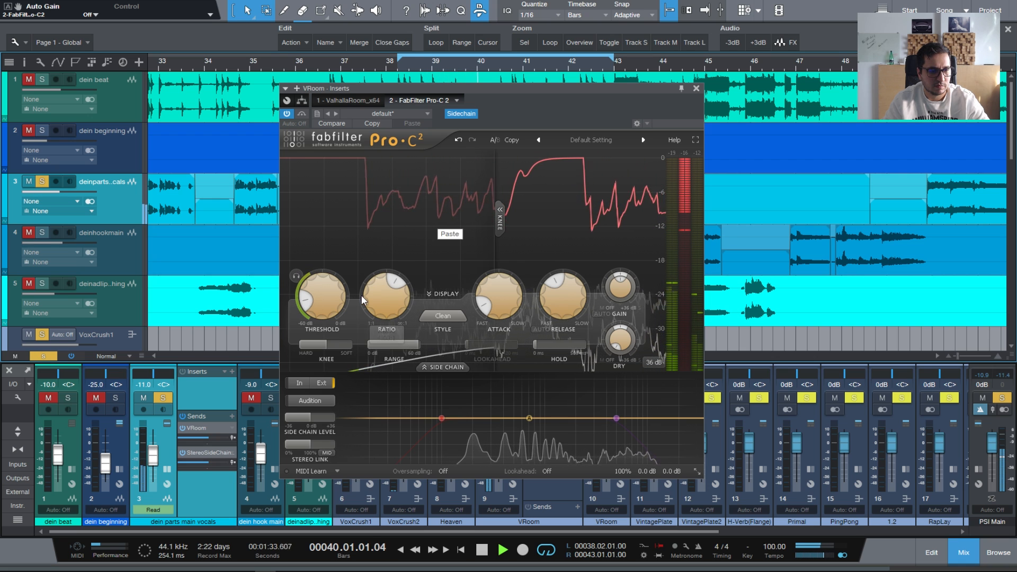
drag(333, 307, 334, 319)
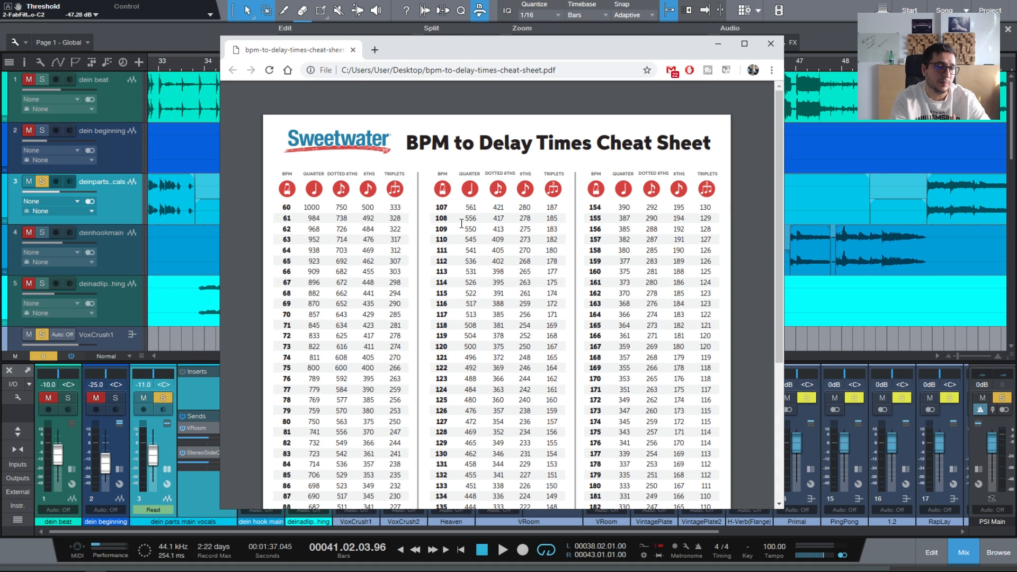
- Look up the quarter-note delay time for 100 BPM in the BPM to Delay Times cheat sheet and close it
scroll(461, 223, down, 3)
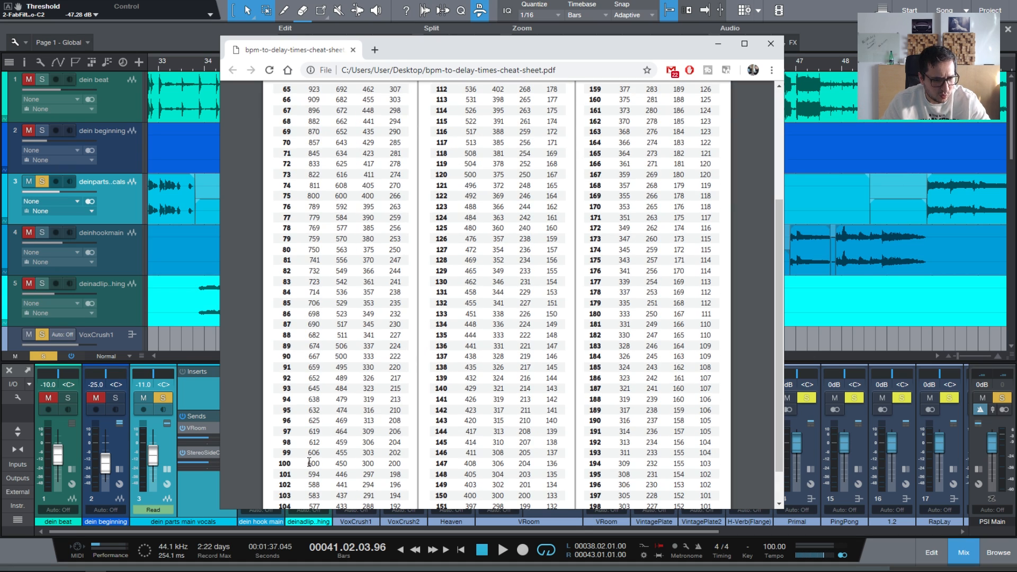
scroll(303, 334, down, 1)
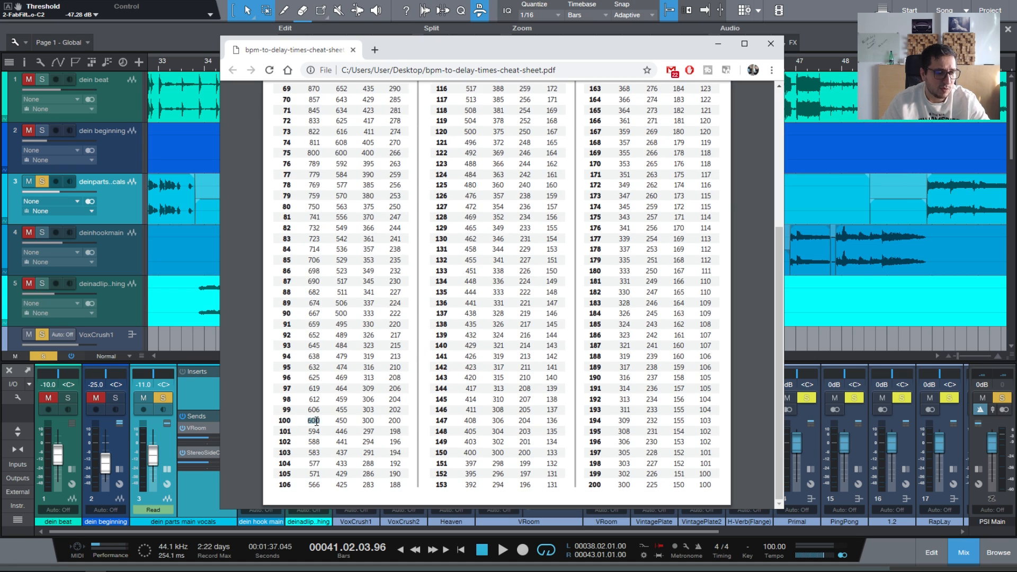
scroll(342, 173, up, 4)
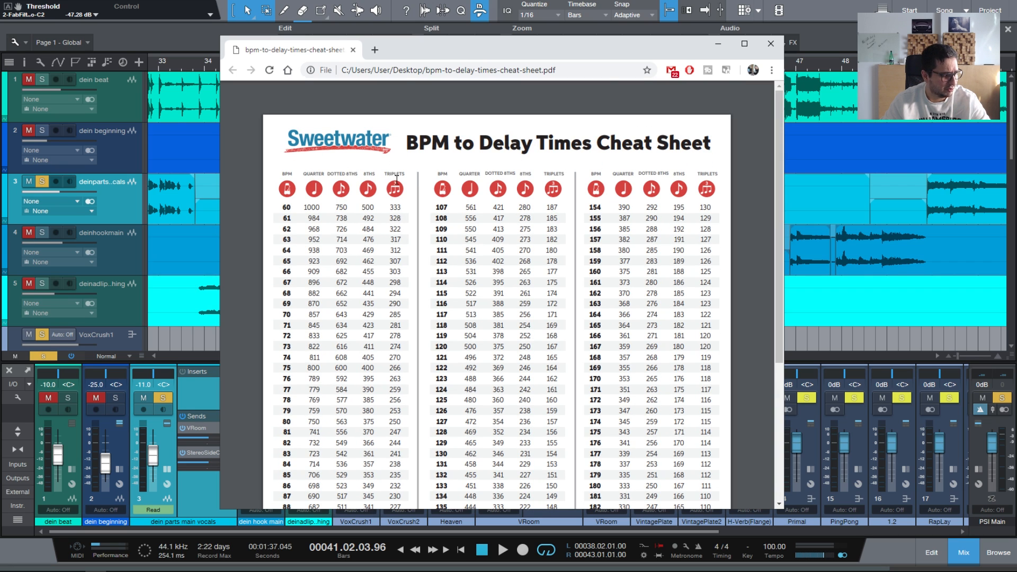
scroll(397, 180, down, 4)
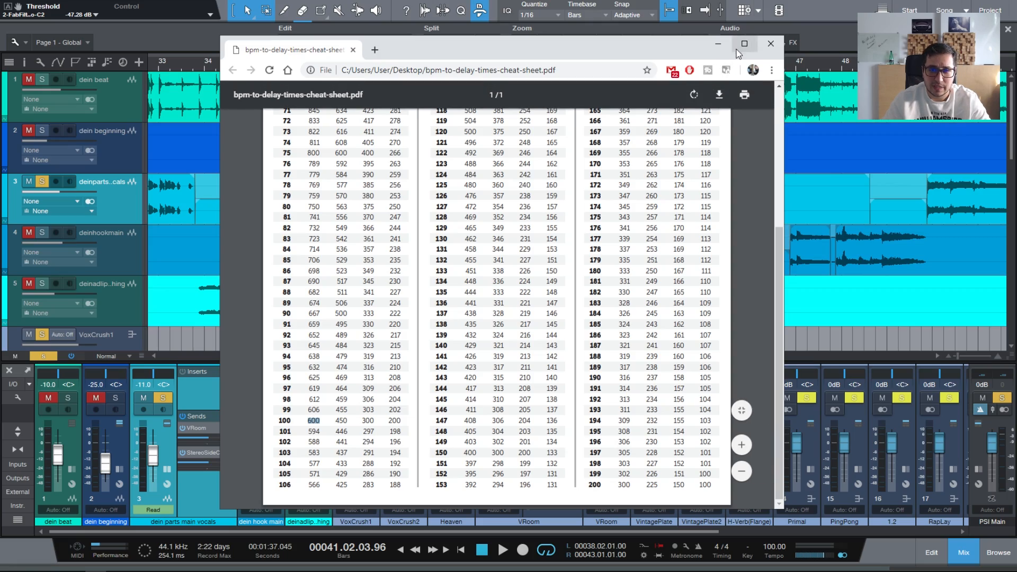
click(771, 44)
- Set the compressor's release to 600 ms and its attack to 0.005 ms, and play the loop
text(600)
drag(499, 303, 501, 367)
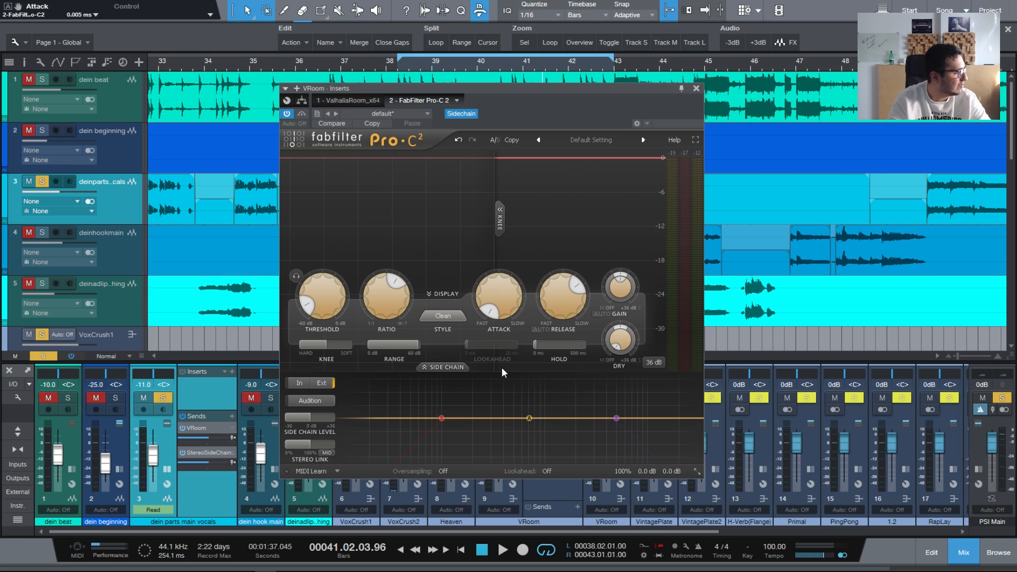
key(space)
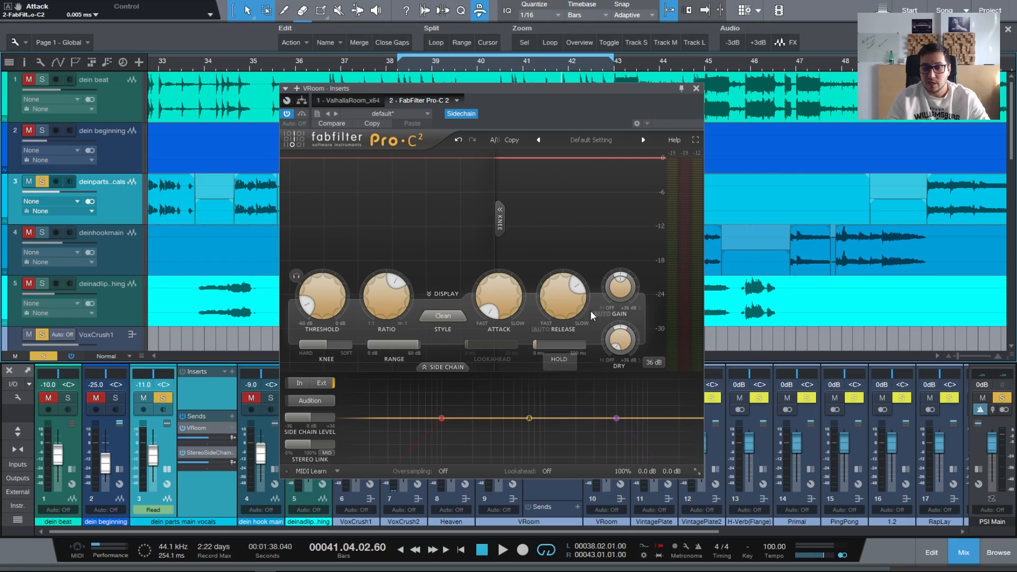
- Try release times of 300 ms and 1200 ms, playing the loop with each one
double_click(556, 303)
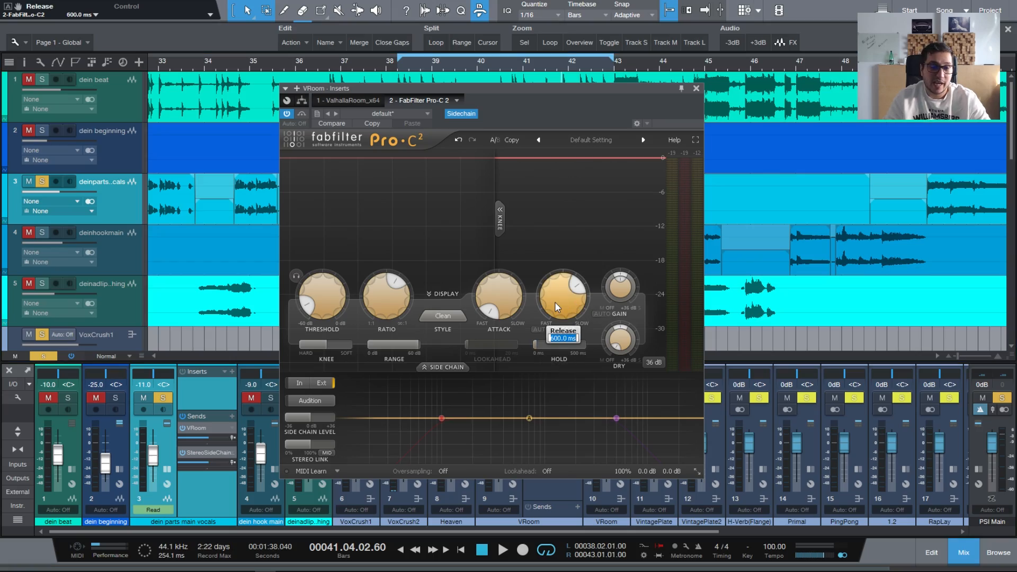
text(300)
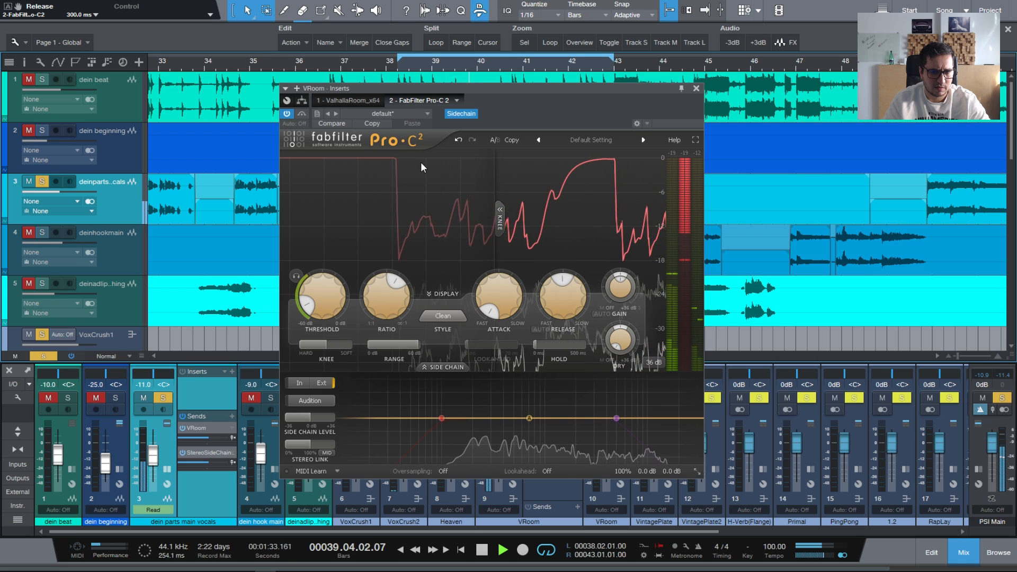
key(space)
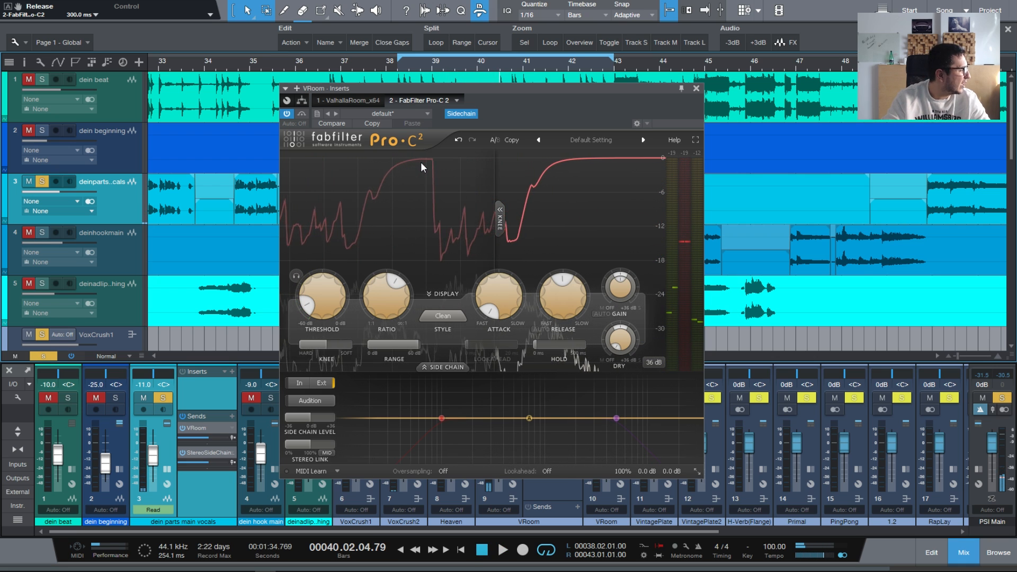
double_click(562, 311)
text(12)
key(space)
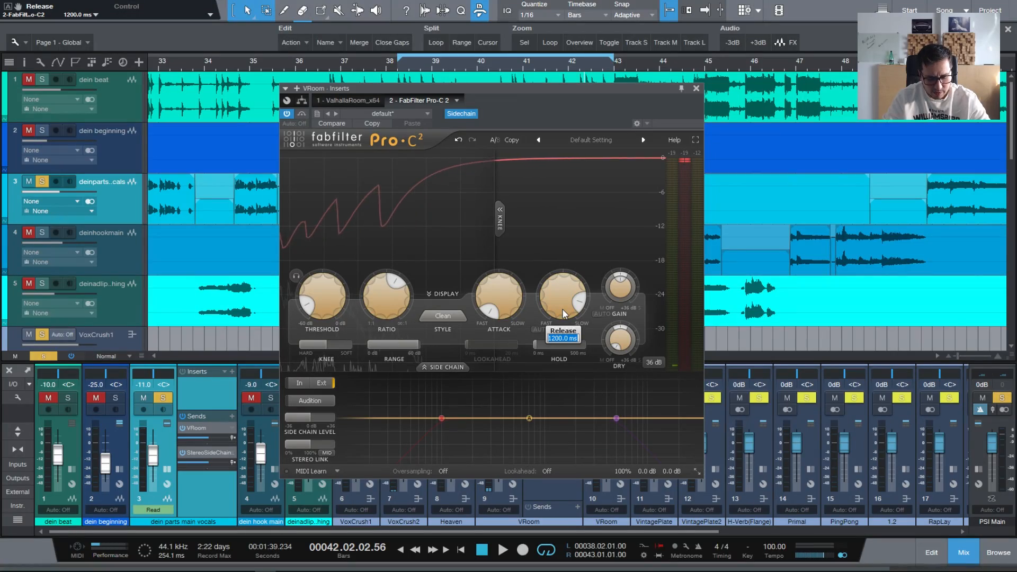
- Return the release to 600 ms, set the hold to 150 ms and play the loop
mouse_move(563, 309)
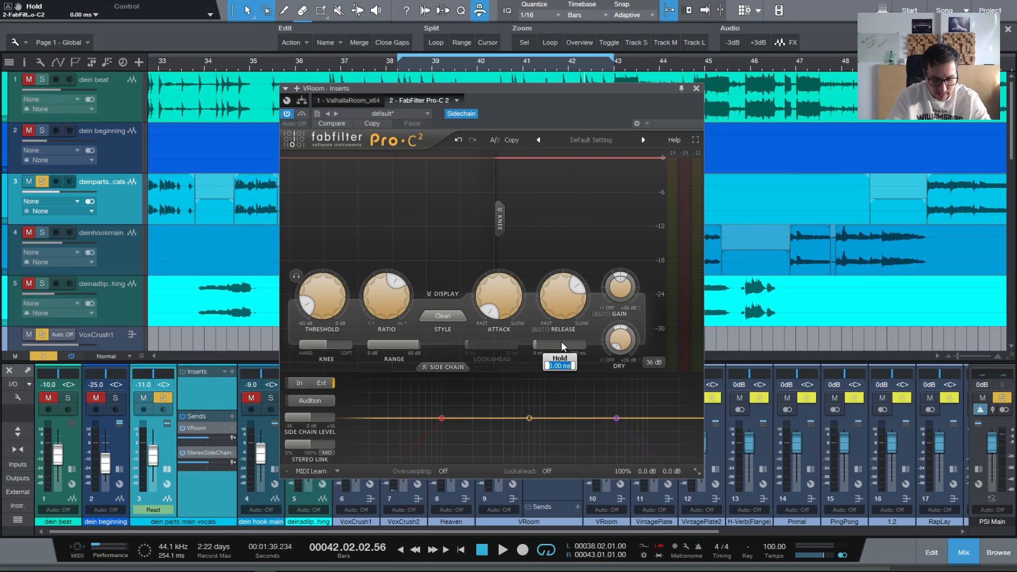
double_click(561, 343)
text(150.00 ms)
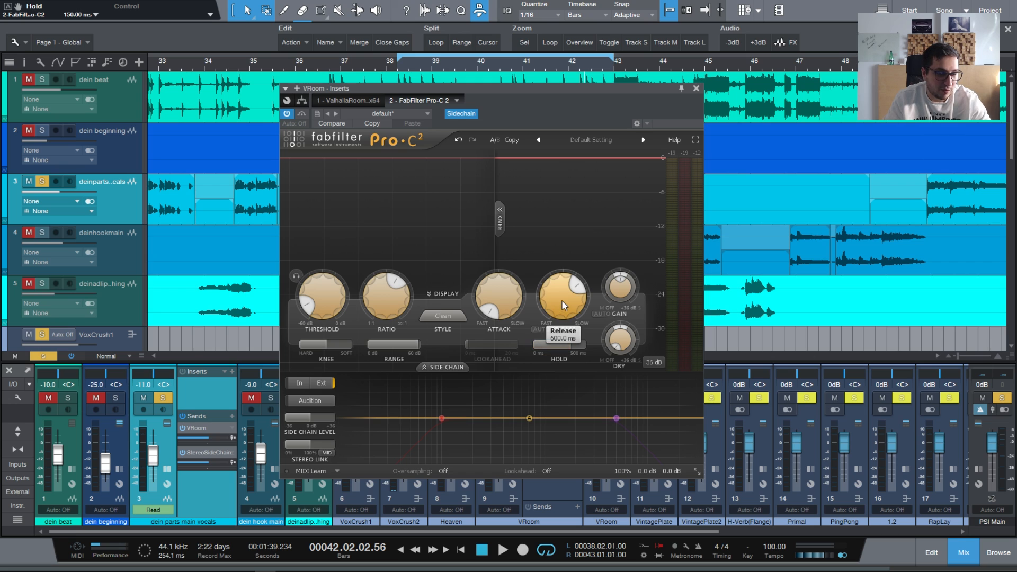
drag(560, 344, 554, 316)
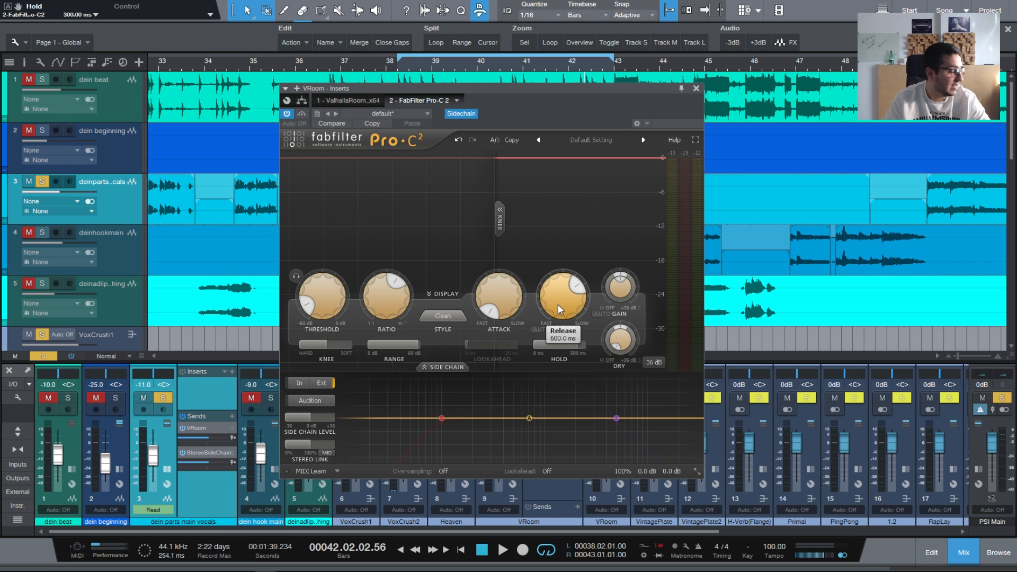
key(space)
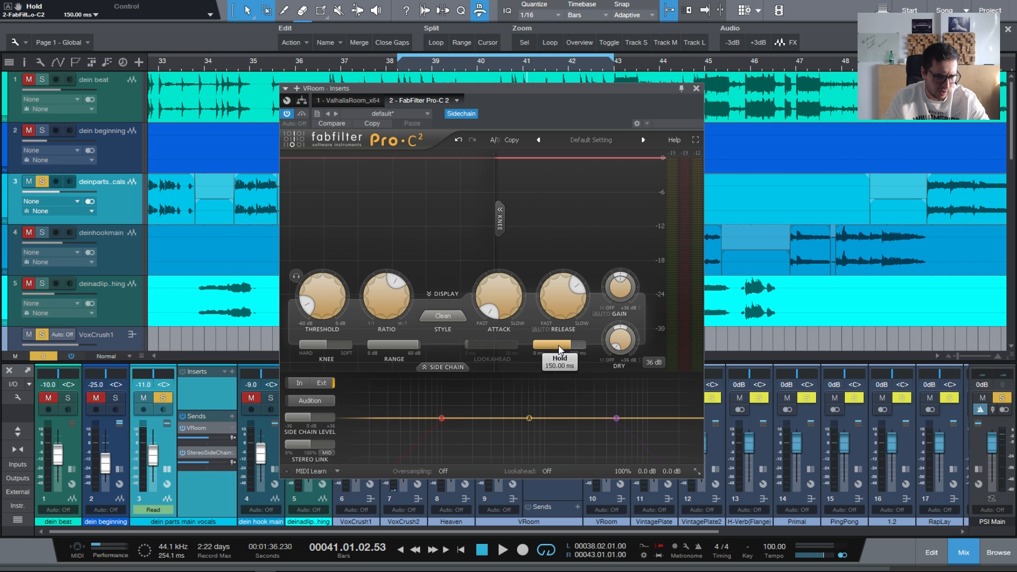
key(space)
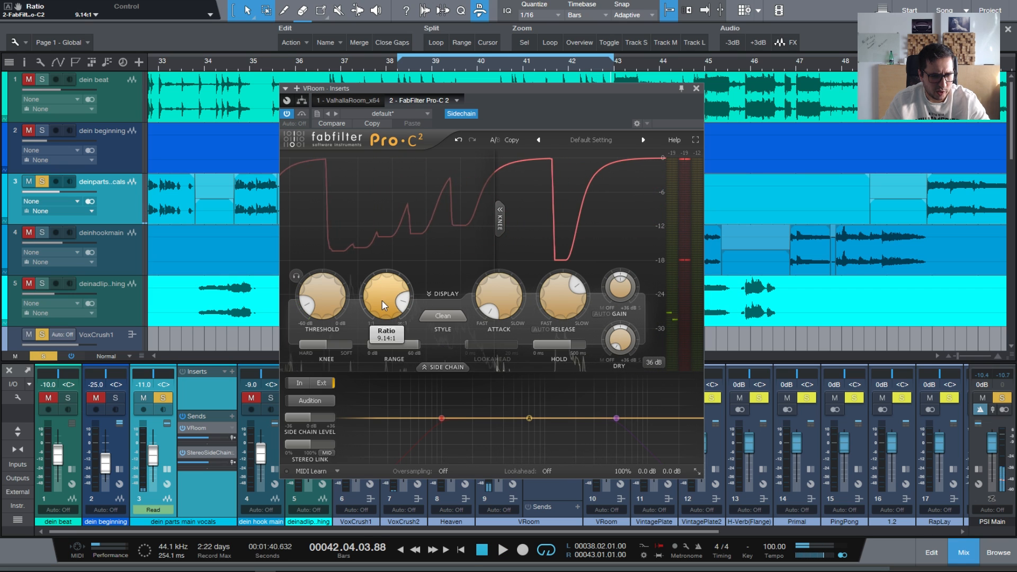
- Raise the compressor's ratio and soften the knee to +72 dB
drag(382, 301, 385, 224)
drag(370, 342, 378, 307)
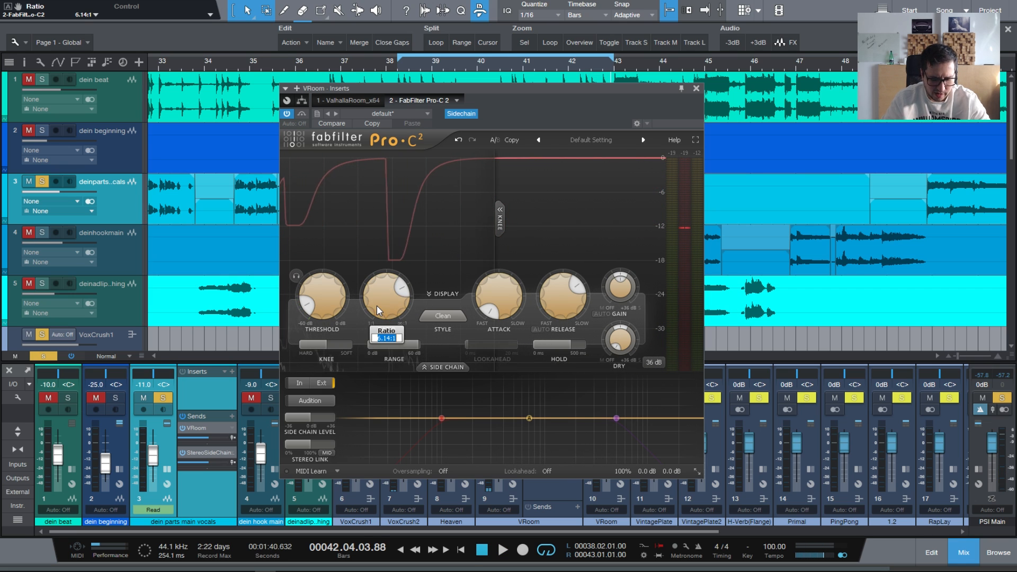
drag(315, 344, 556, 344)
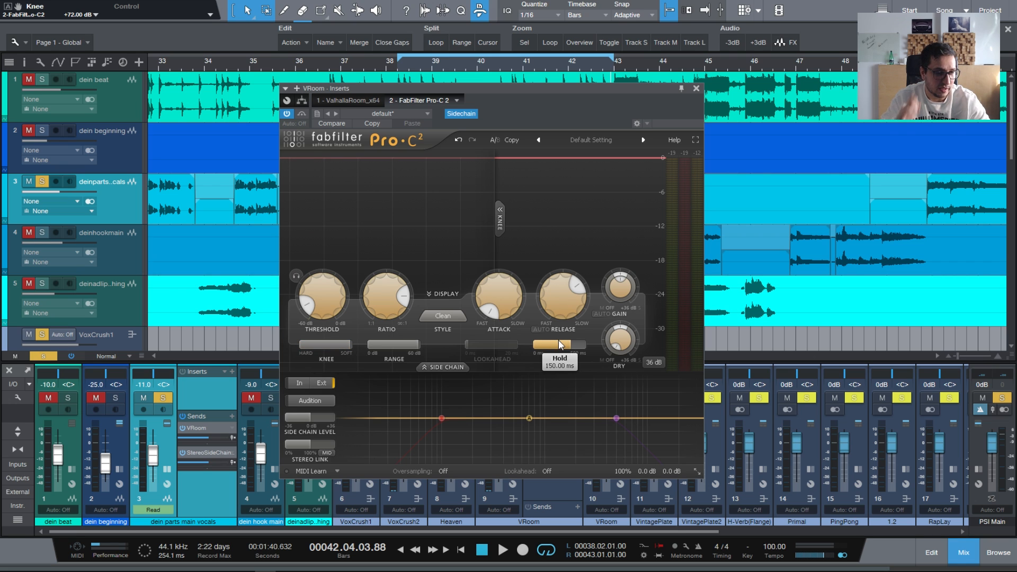
- Adjust the threshold while the loop plays and set it to -40 dB
key(space)
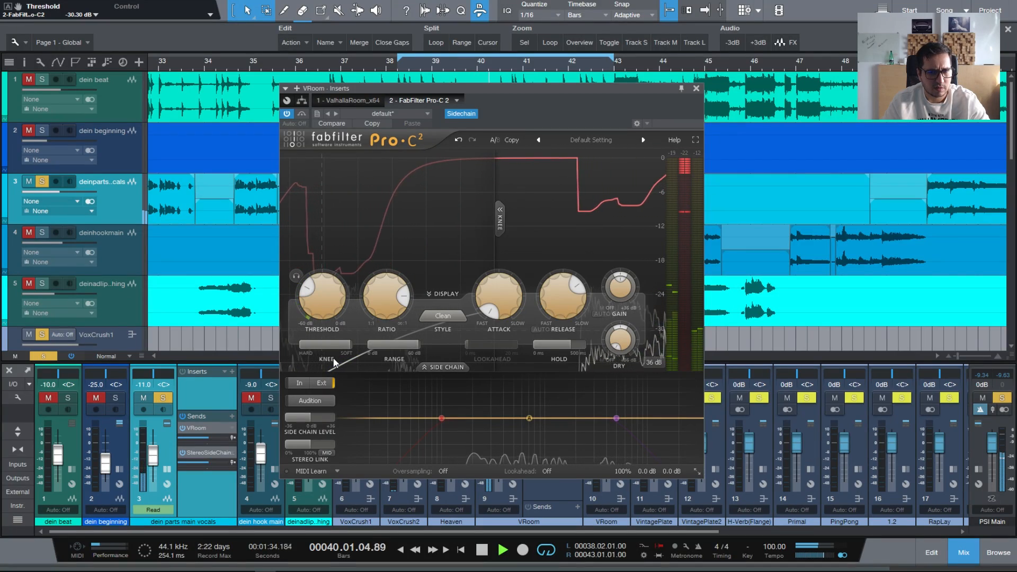
drag(323, 321, 323, 323)
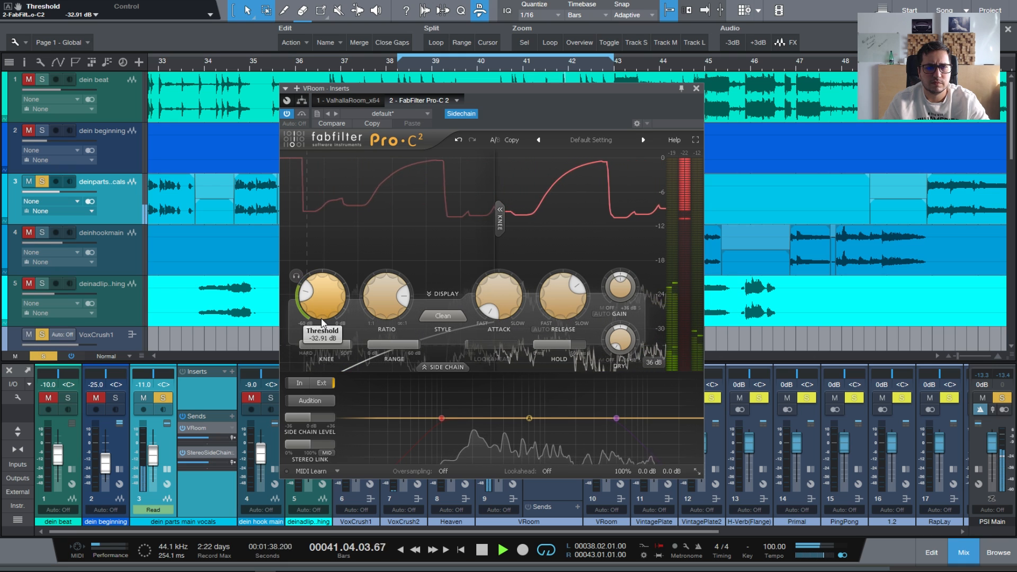
double_click(328, 307)
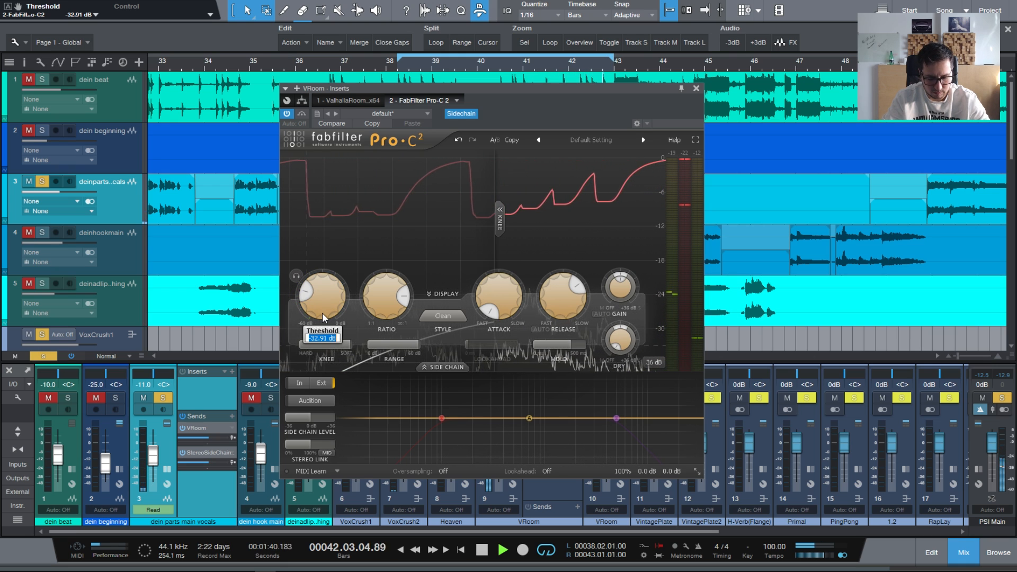
text(40)
key(Return)
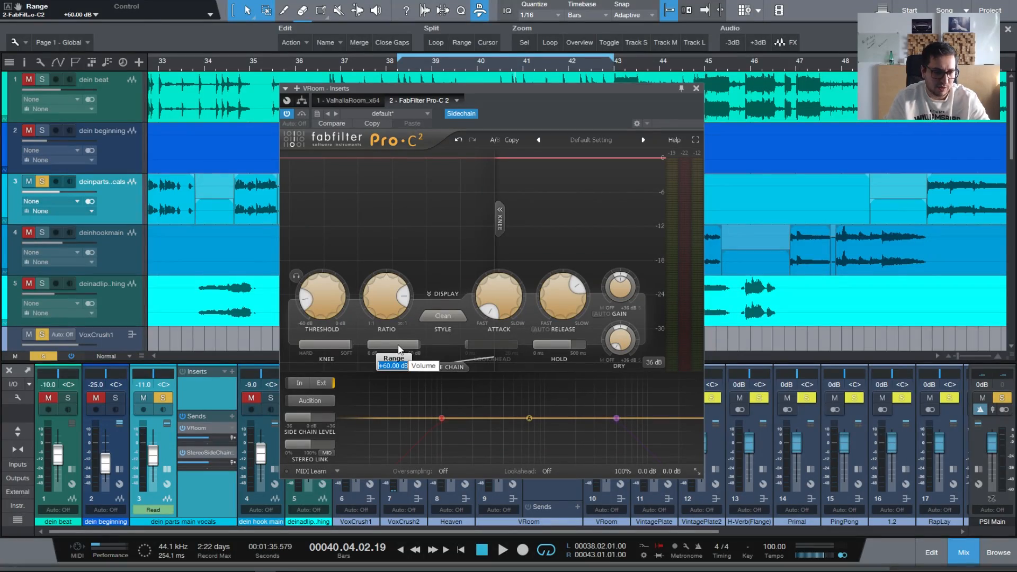
- Try a compression range of +10 dB during playback and restore it to +60 dB
drag(396, 345, 394, 344)
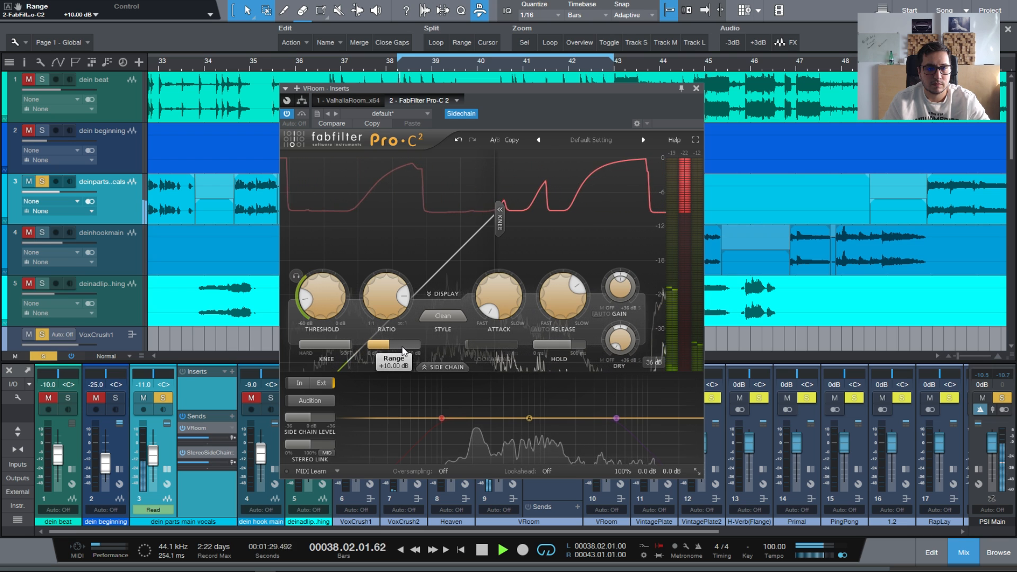
drag(403, 351, 559, 344)
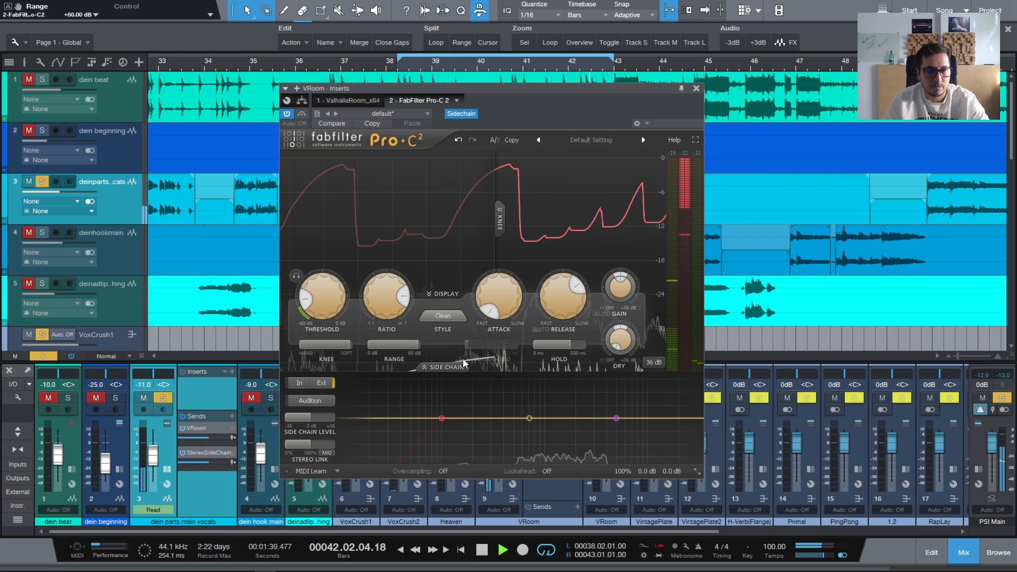
key(space)
- Enable the compressor's lookahead, set it to 3 ms and play the loop to check it
click(547, 471)
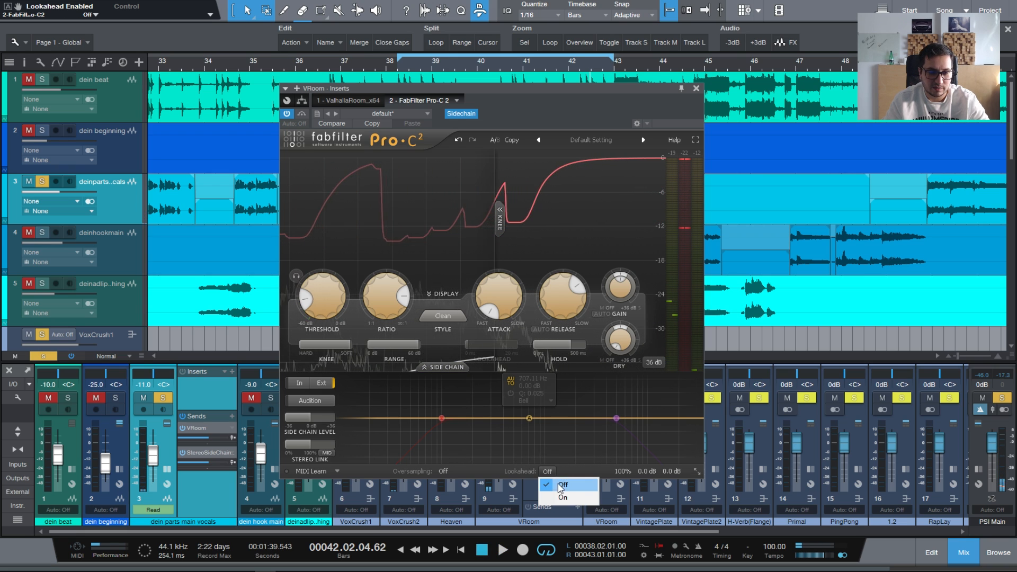
click(561, 496)
drag(470, 345, 493, 345)
key(space)
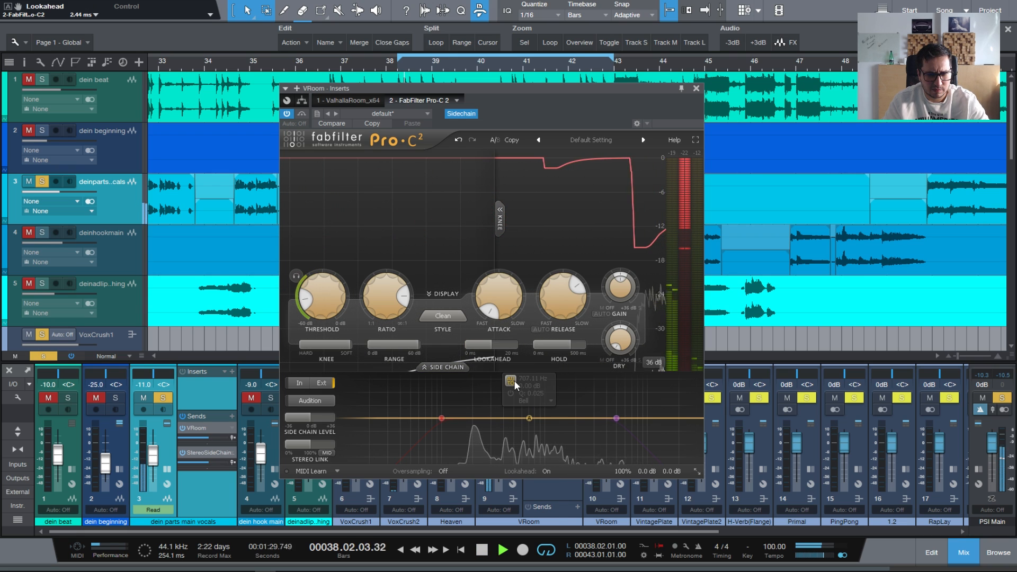
drag(510, 364, 493, 343)
double_click(492, 342)
text(3)
key(Return)
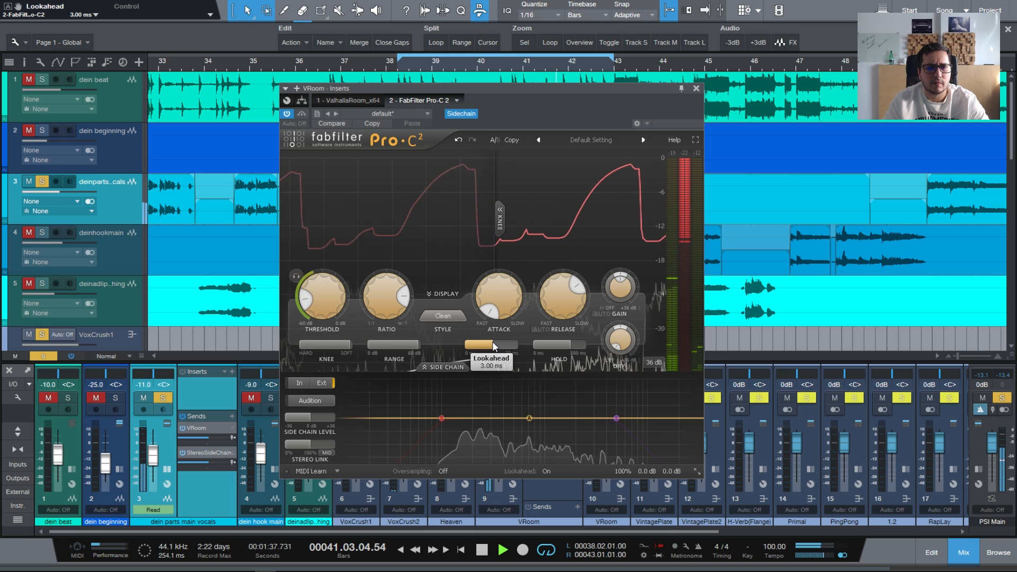
key(space)
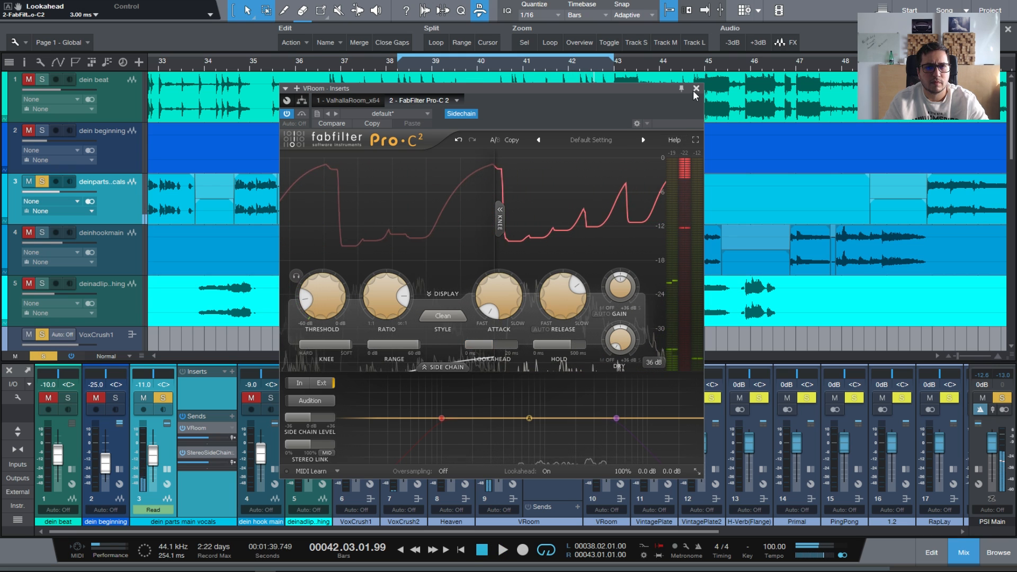
- Close the compressor window and move the playback loop to about bars 57 to 62 near the song's end
click(696, 89)
scroll(517, 85, right, 10)
scroll(476, 103, up, 3)
drag(463, 56, 933, 56)
scroll(816, 66, down, 2)
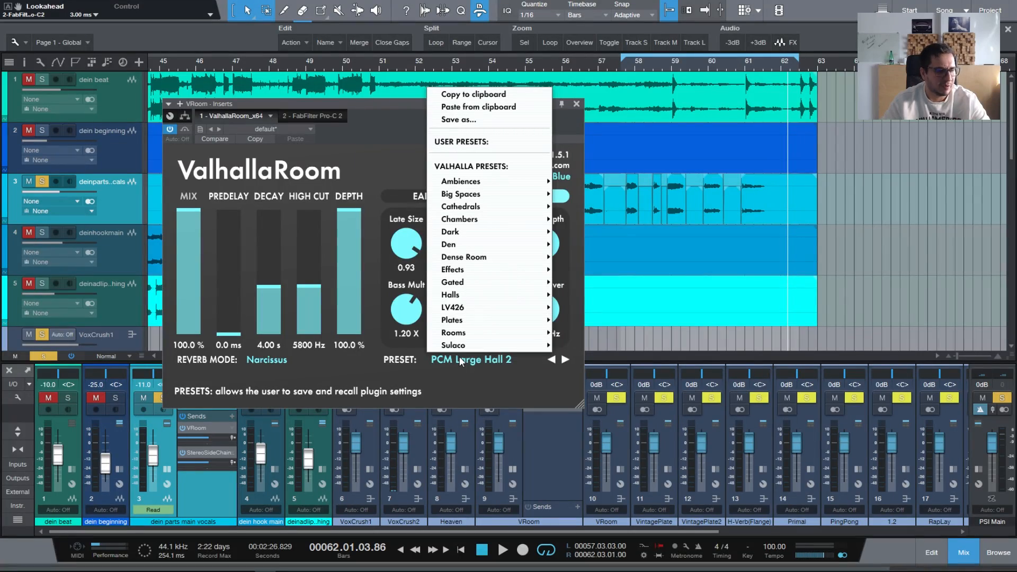
- Load the SizzlePlate preset in ValhallaRoom, set the depth to 100% and play the main vocals
mouse_move(467, 320)
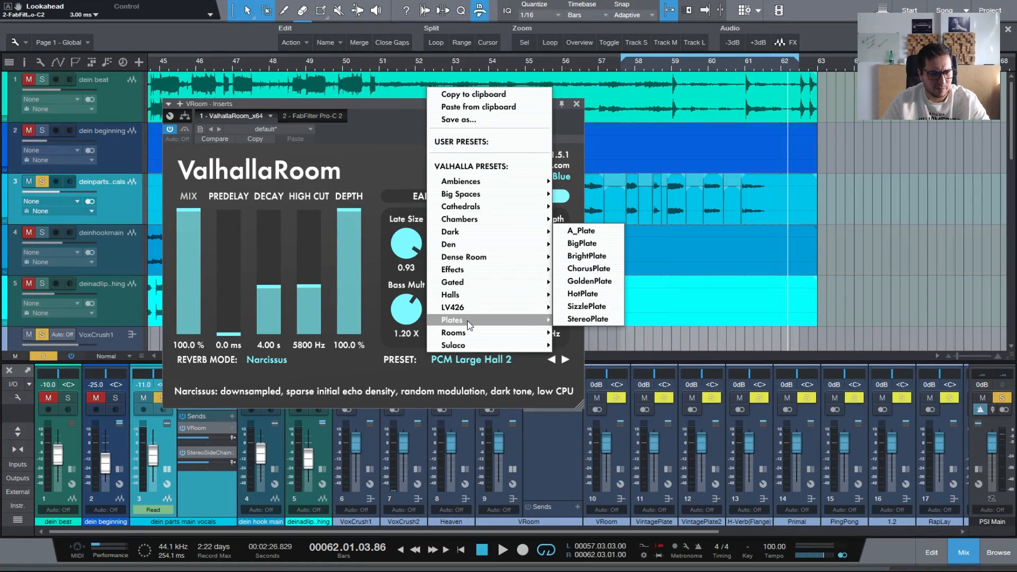
click(588, 320)
drag(349, 238, 347, 167)
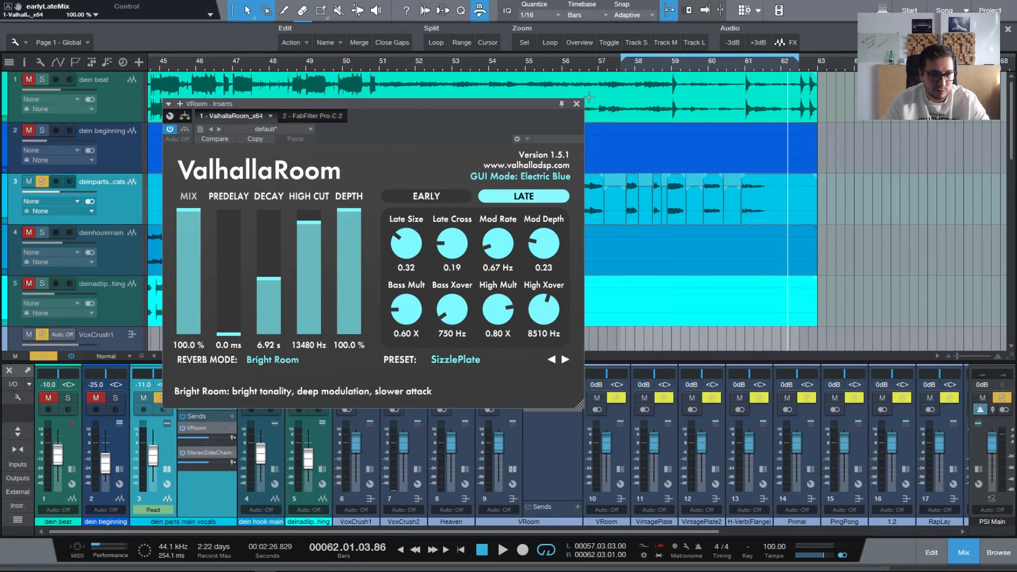
key(space)
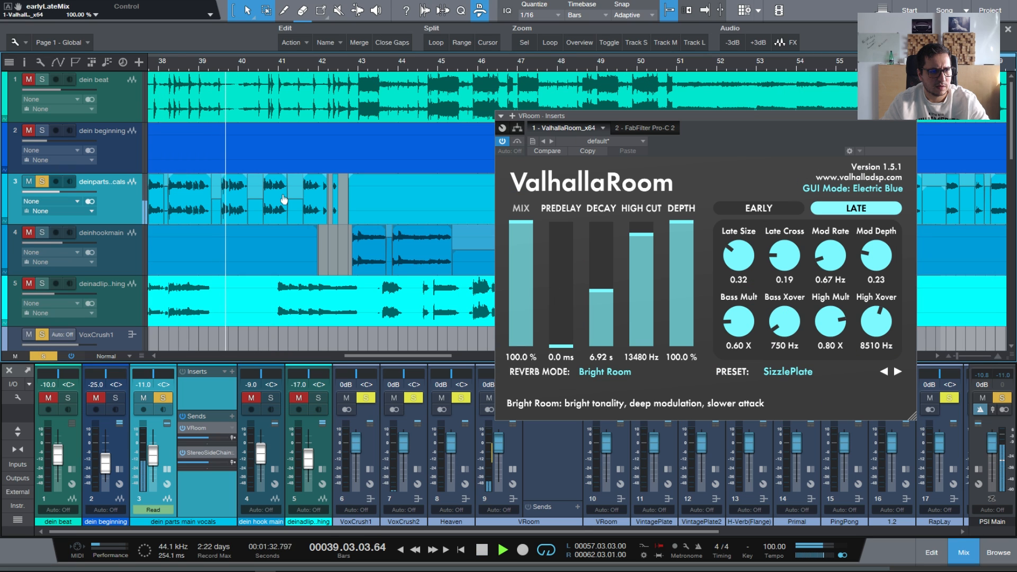